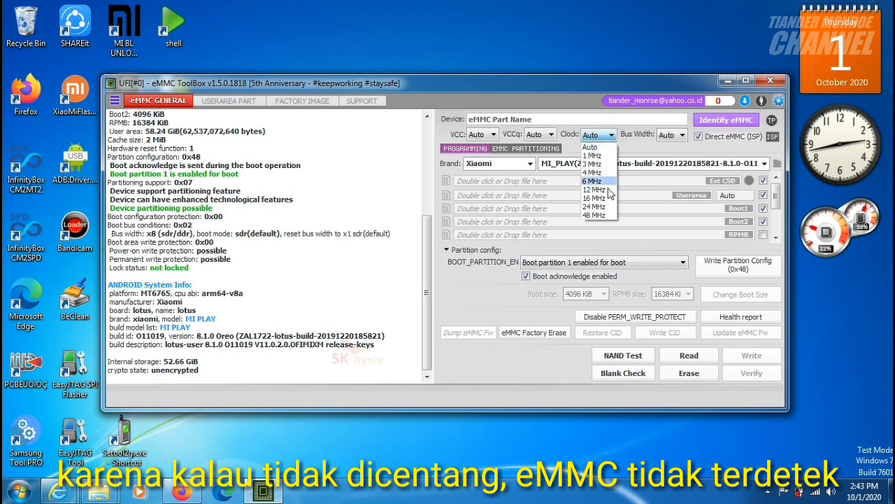
Set the clock to 48 MHz and the Userarea size to 2 GiB, and read the checked eMMC areas to backup files.
left_click(606, 215)
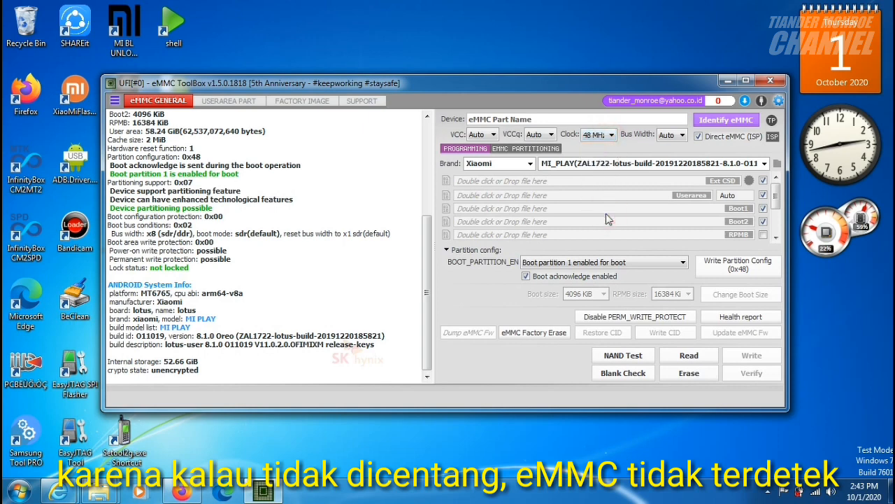
left_click(728, 195)
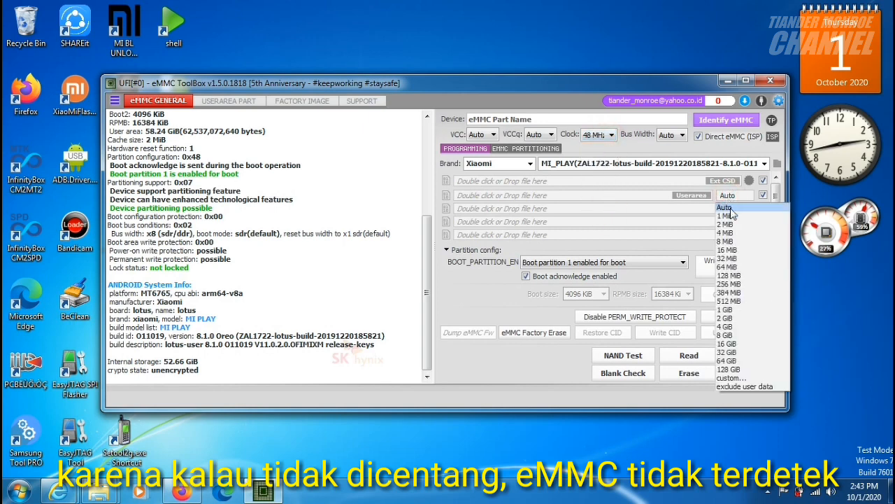
left_click(735, 318)
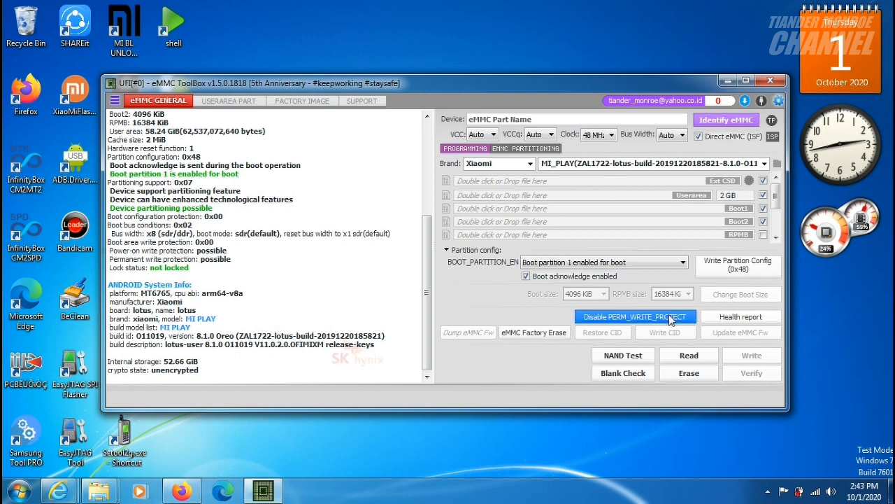
left_click(688, 357)
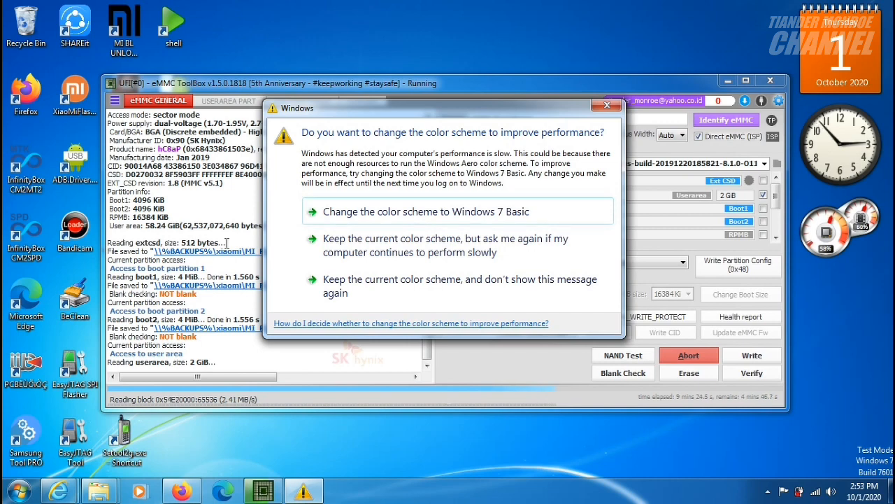
Dismiss each Windows color scheme prompt without choosing an option while the eMMC read runs.
left_click(607, 105)
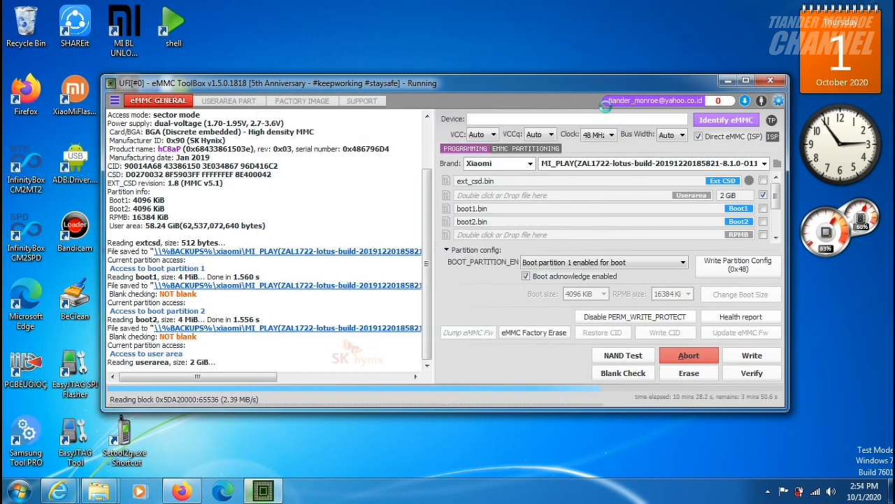
left_click(606, 105)
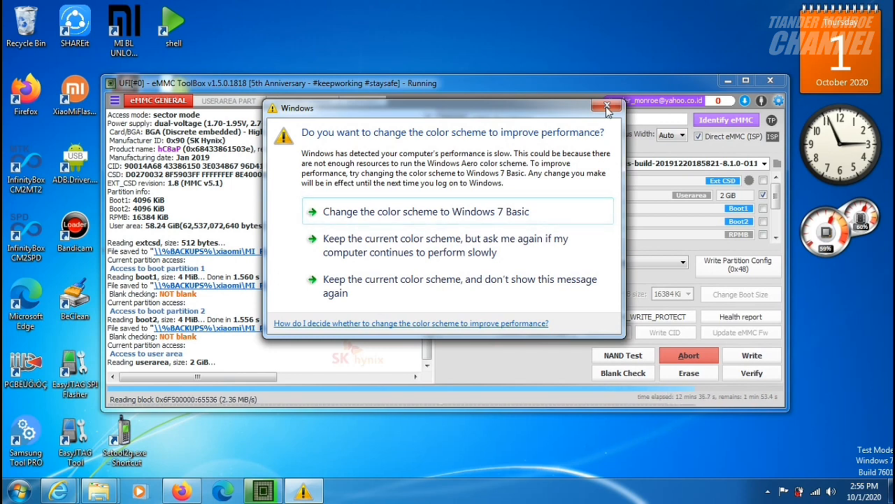
left_click(606, 106)
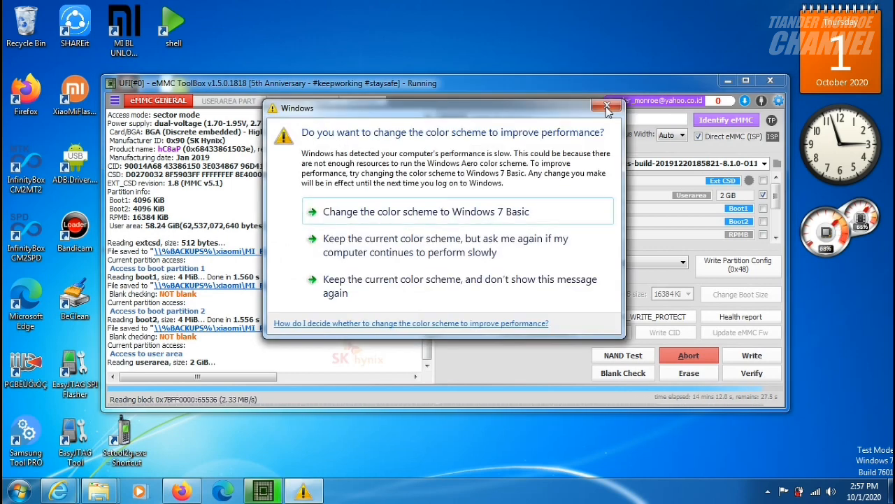
left_click(606, 107)
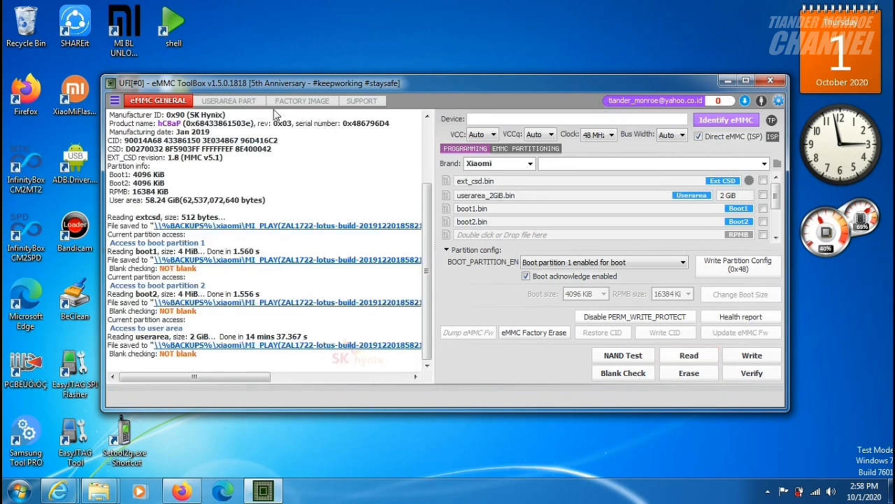
Back up all user area partitions except userdata by reading them to image files.
left_click(231, 101)
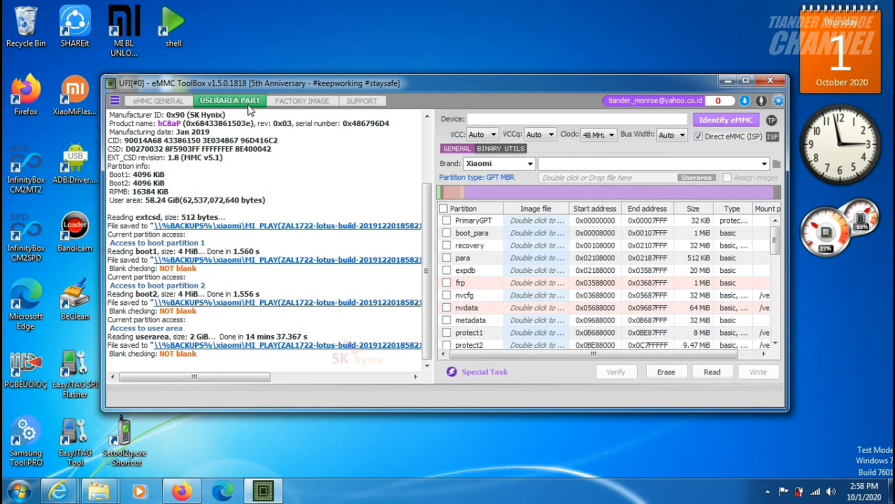
left_click(443, 209)
scroll(482, 286, "down", 6)
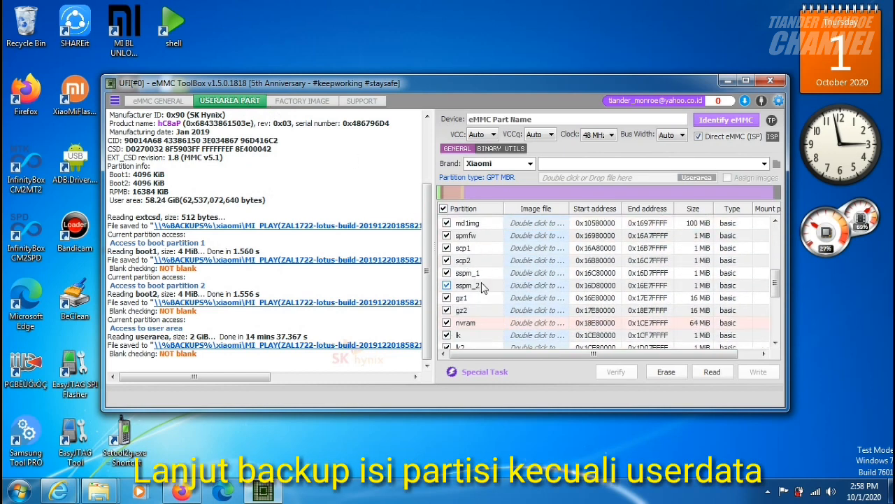
scroll(481, 287, "down", 5)
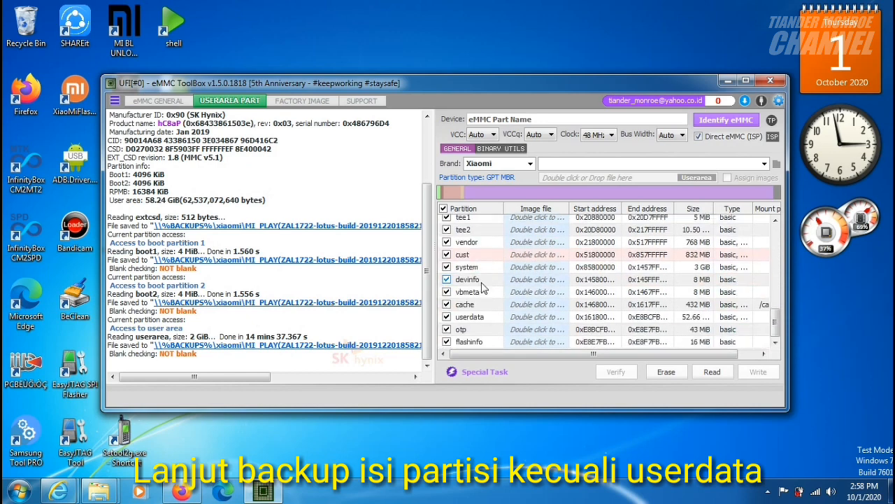
left_click(446, 317)
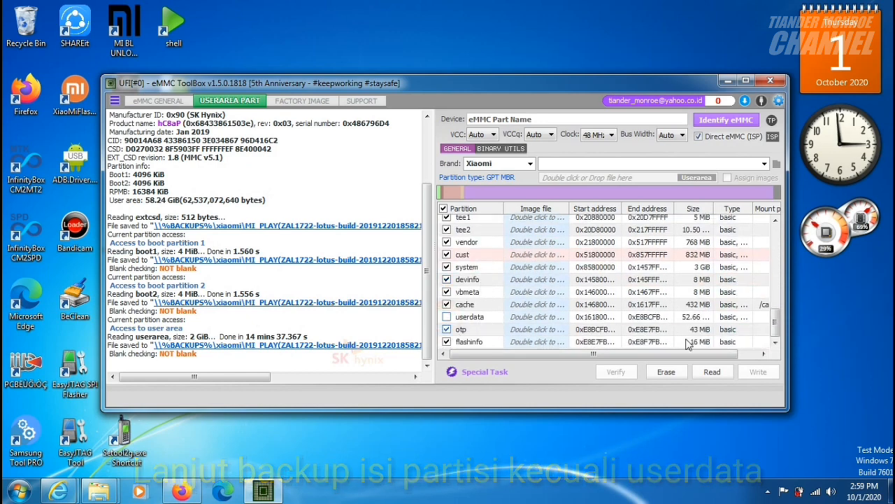
left_click(711, 372)
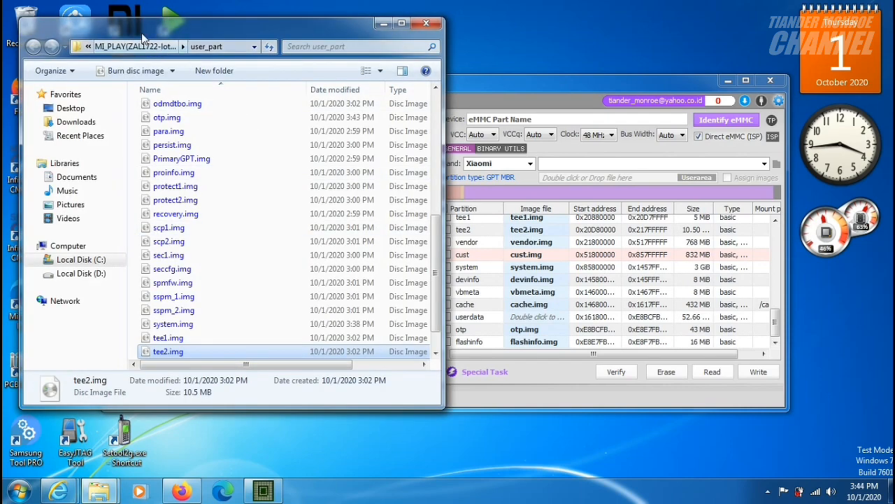
Review the files in the MI_PLAY backup folder and its user_part subfolder, and minimize the folder window.
left_click(136, 46)
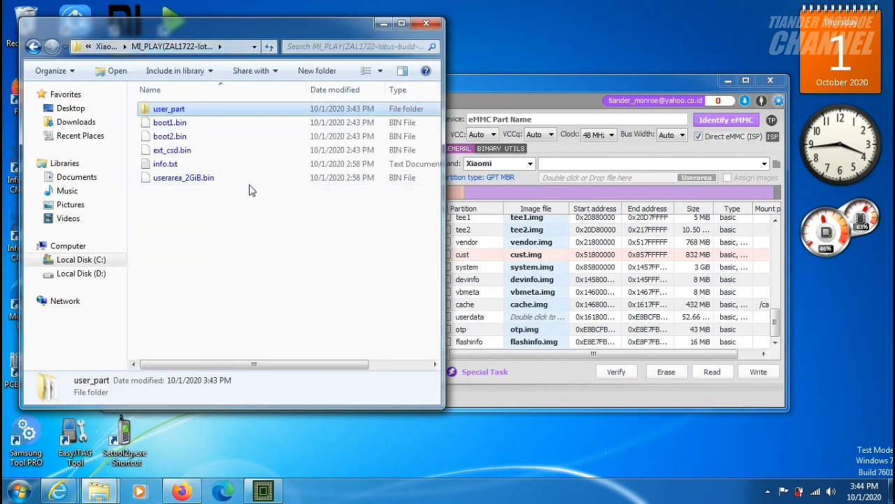
double_click(183, 110)
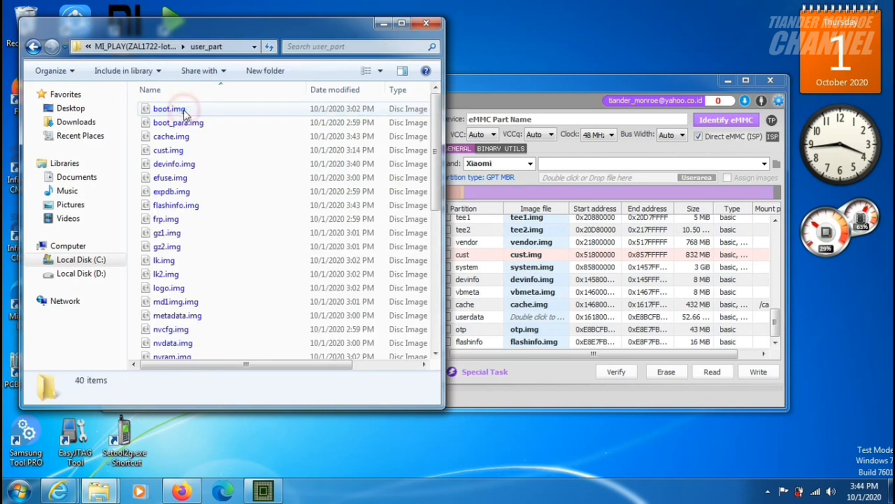
left_click(135, 47)
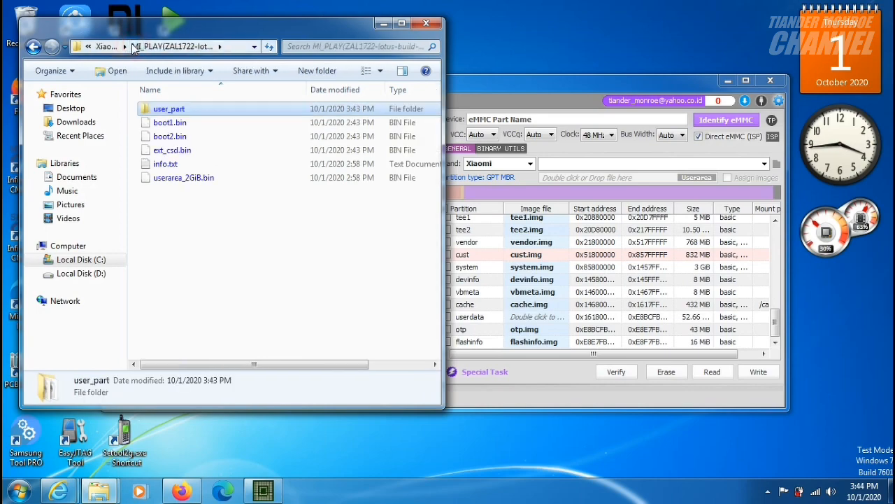
left_click(384, 26)
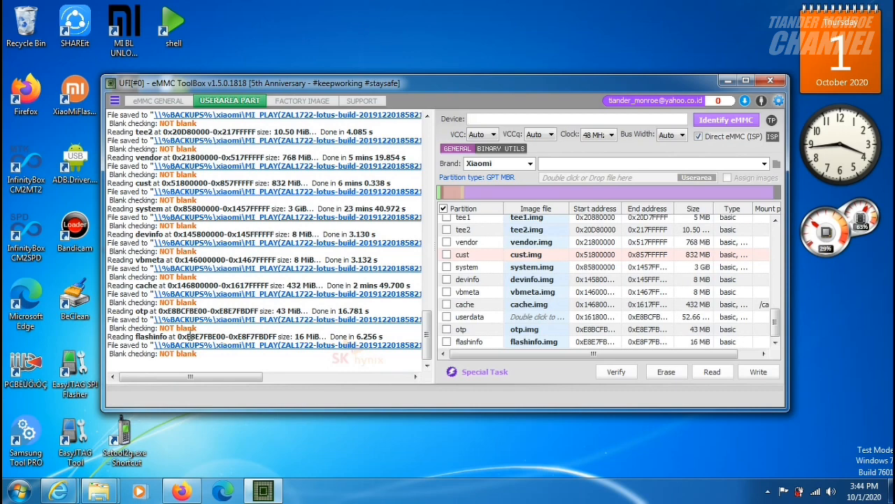
Bring up the firmware's images folder and go back up through its parent folders to Downloads.
mouse_move(102, 494)
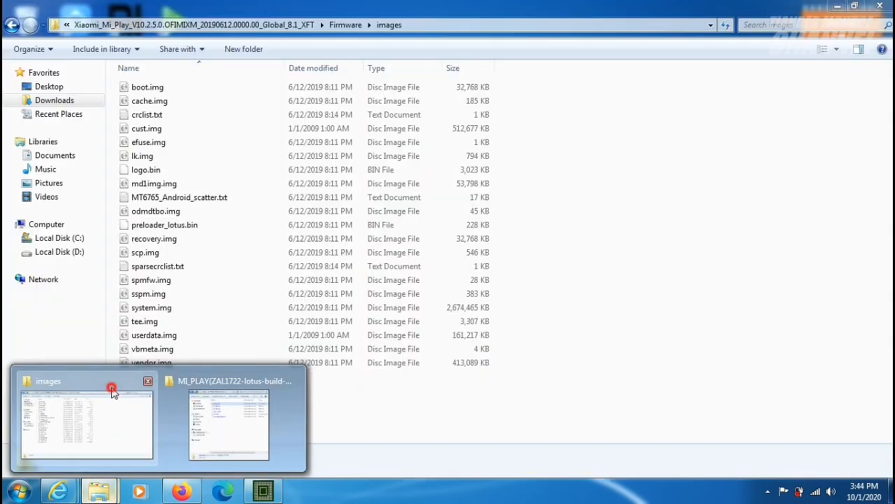
left_click(114, 390)
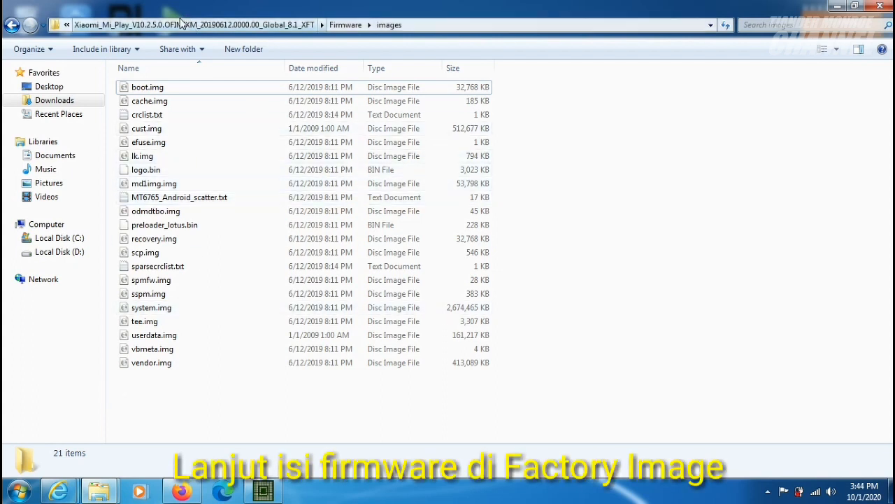
left_click(180, 25)
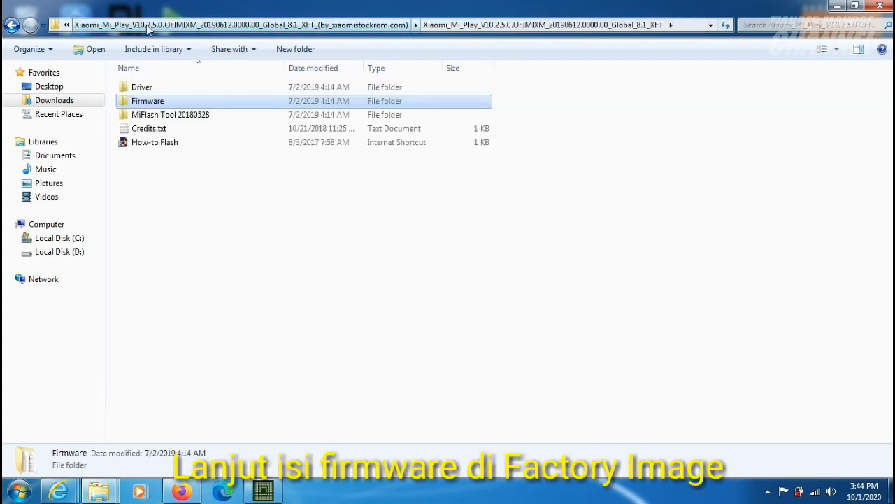
left_click(153, 26)
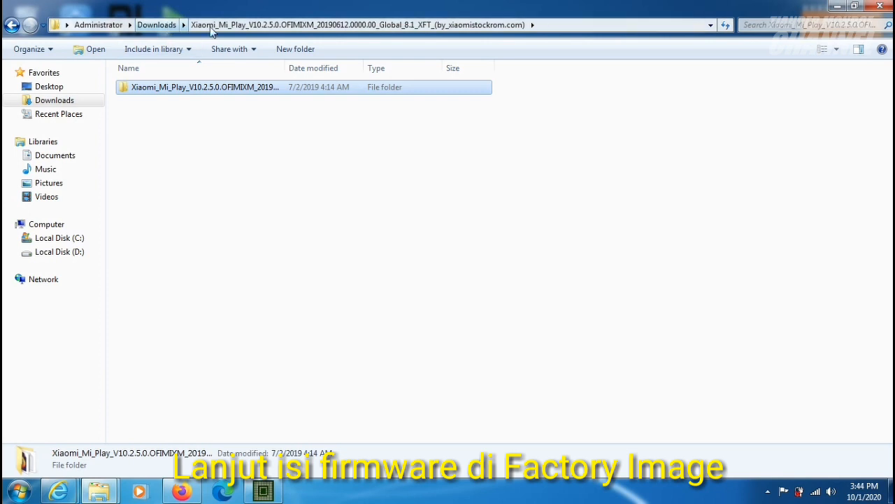
left_click(160, 26)
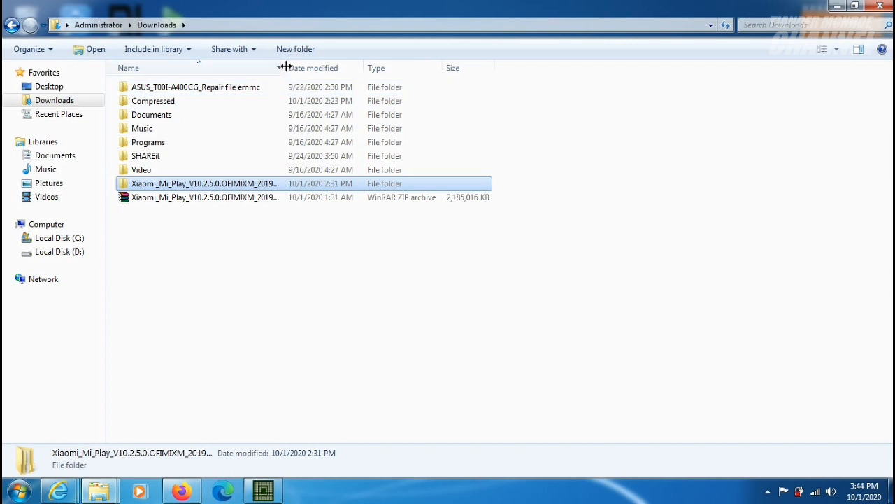
Open Firmware > images inside the extracted Xiaomi_Mi_Play_V10.2.5.0 folder and place a smaller folder window beside the eMMC tool.
left_click_drag(285, 67, 480, 71)
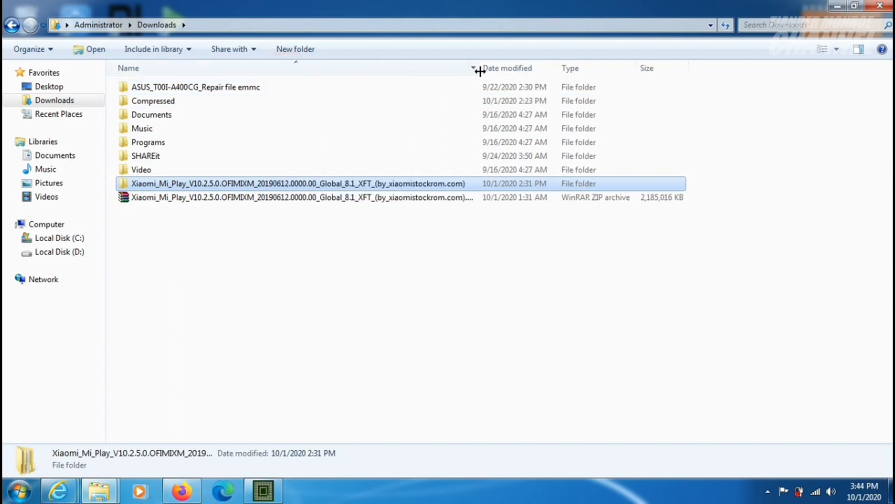
double_click(215, 184)
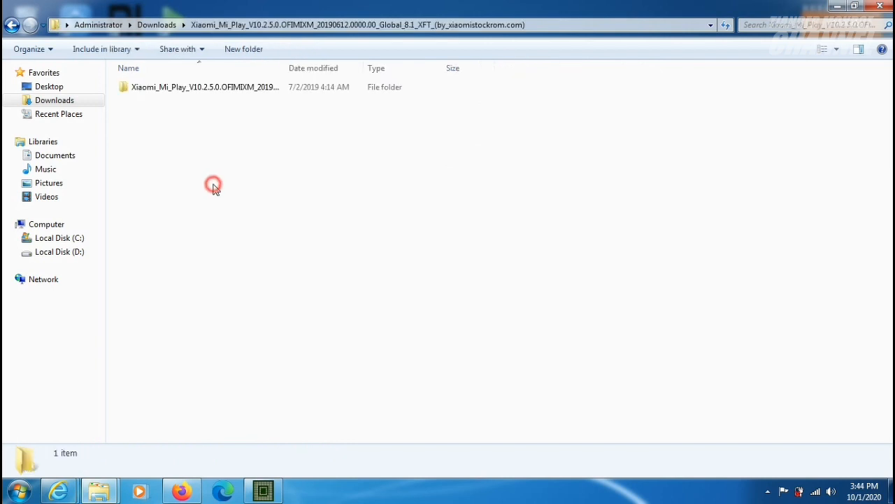
double_click(215, 87)
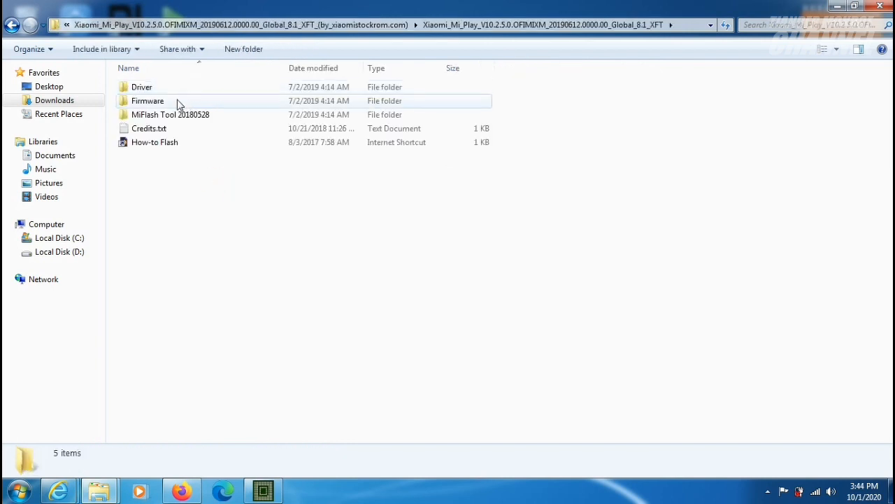
double_click(177, 101)
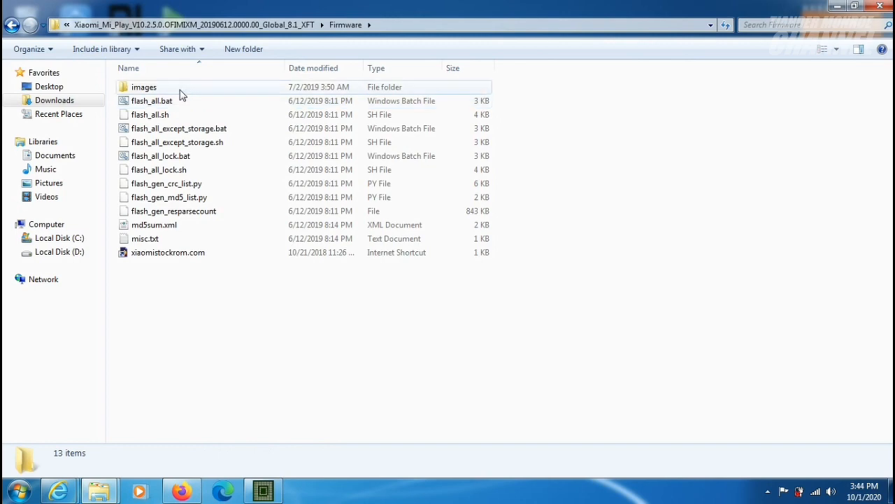
double_click(179, 88)
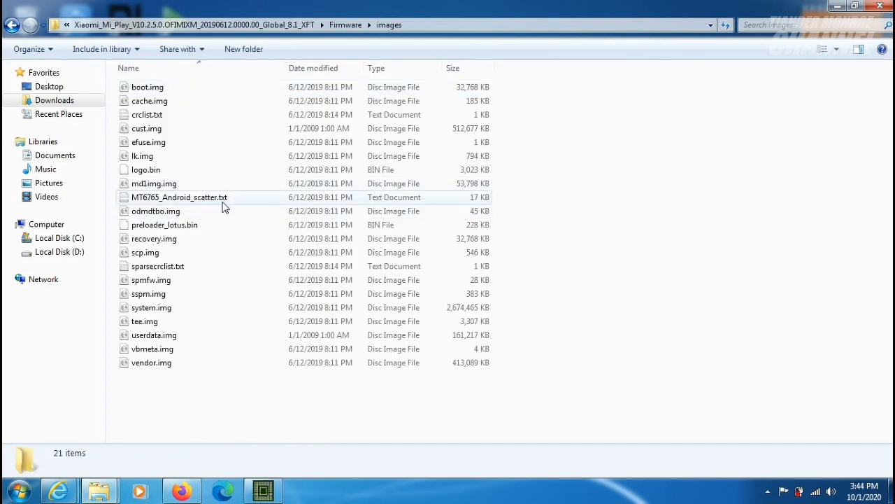
left_click(855, 7)
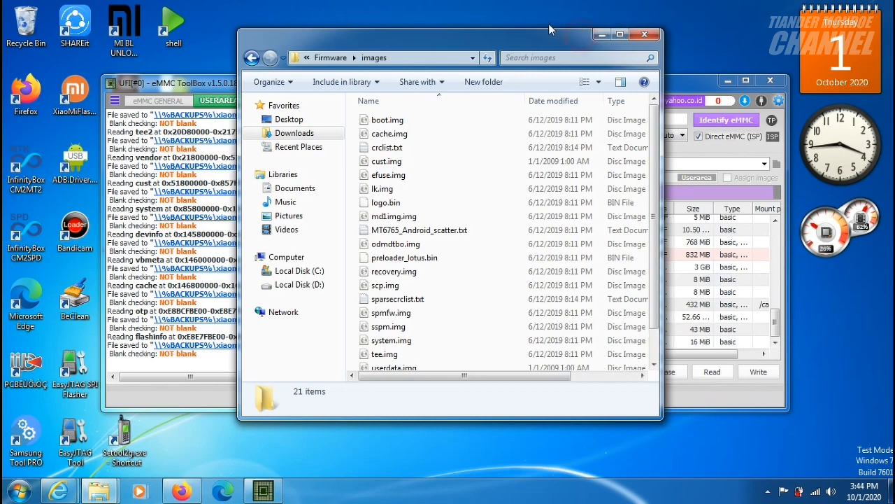
left_click_drag(550, 28, 266, 46)
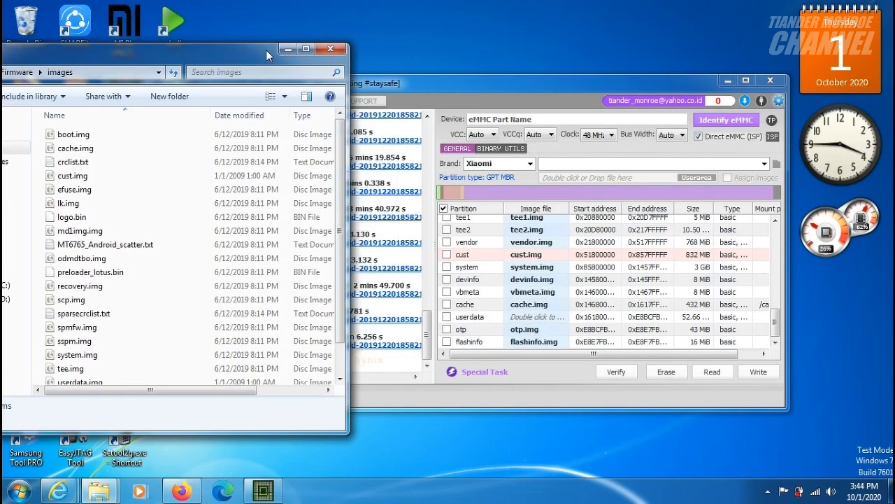
Switch to UFI eMMC ToolBox, identify the eMMC again and show the Factory Image section.
left_click(430, 81)
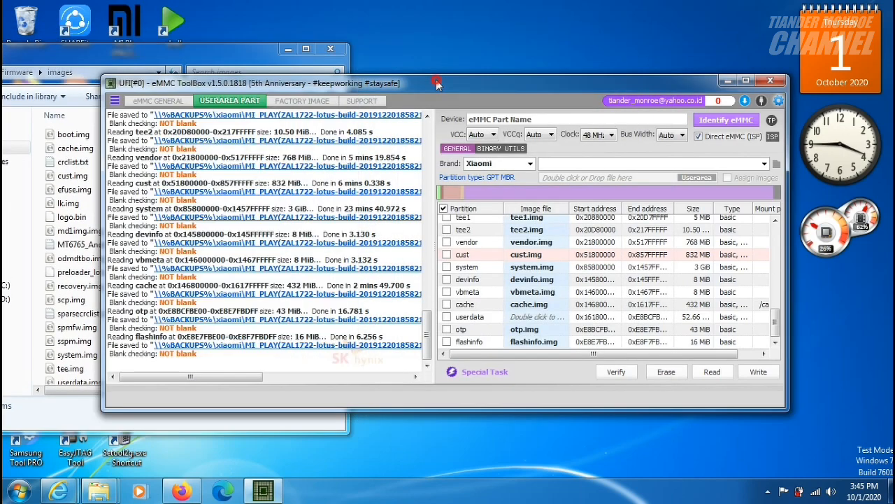
left_click(727, 119)
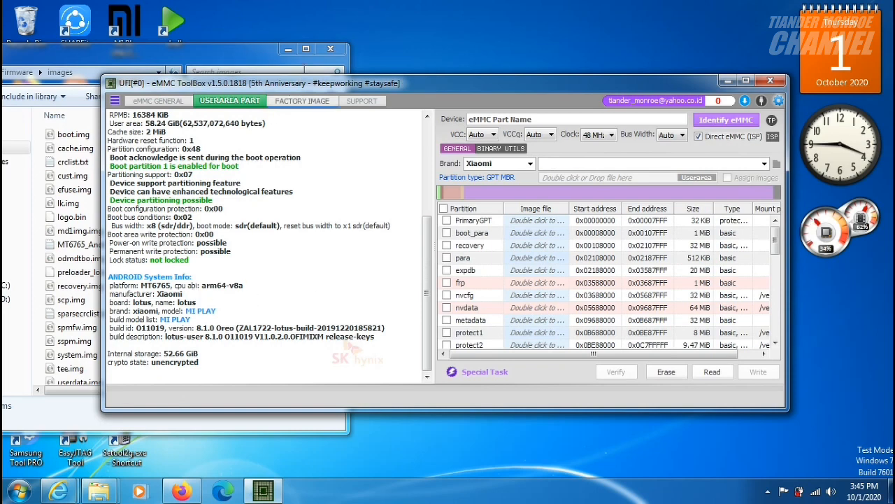
left_click(303, 104)
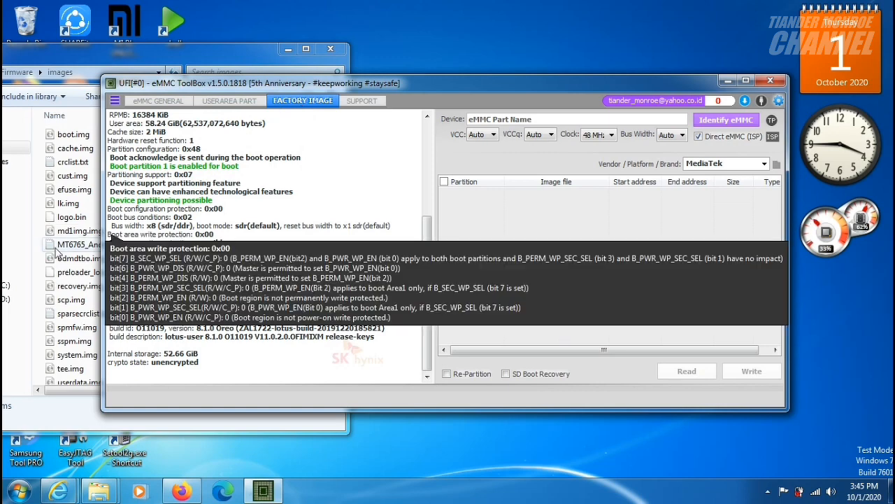
Locate MT6765_Android_scatter.txt in the images folder and minimize the folder window.
left_click(70, 248)
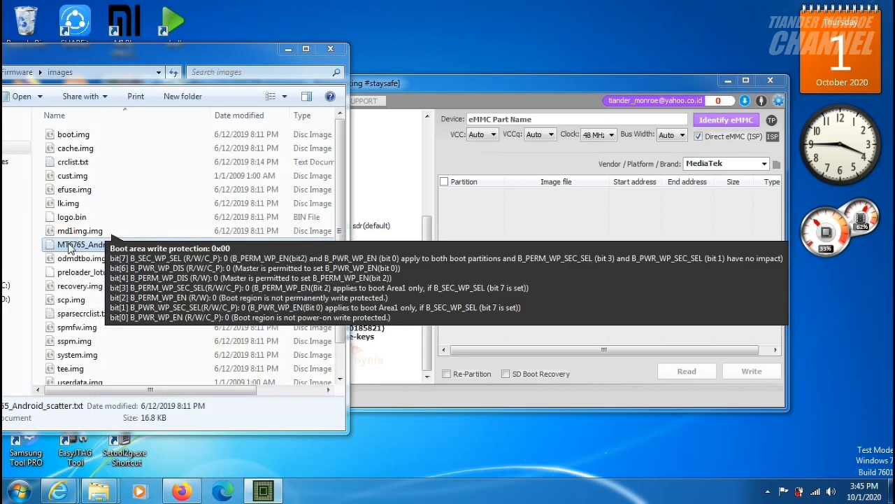
left_click(235, 415)
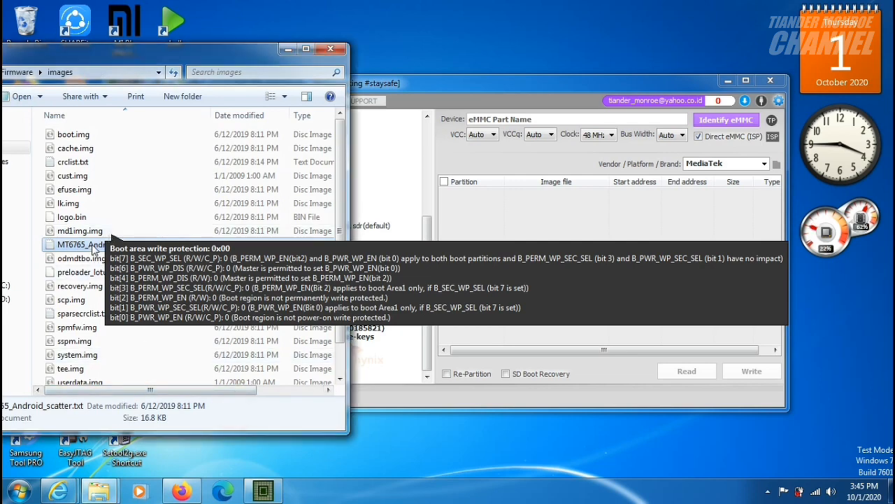
left_click(283, 50)
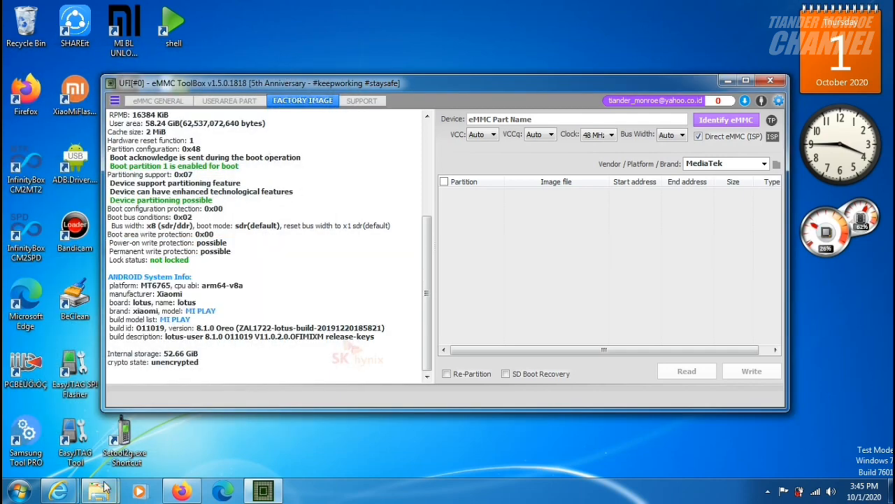
Bring up the images folder beside the eMMC tool and choose MediaTek as the Factory Image vendor/platform.
mouse_move(100, 490)
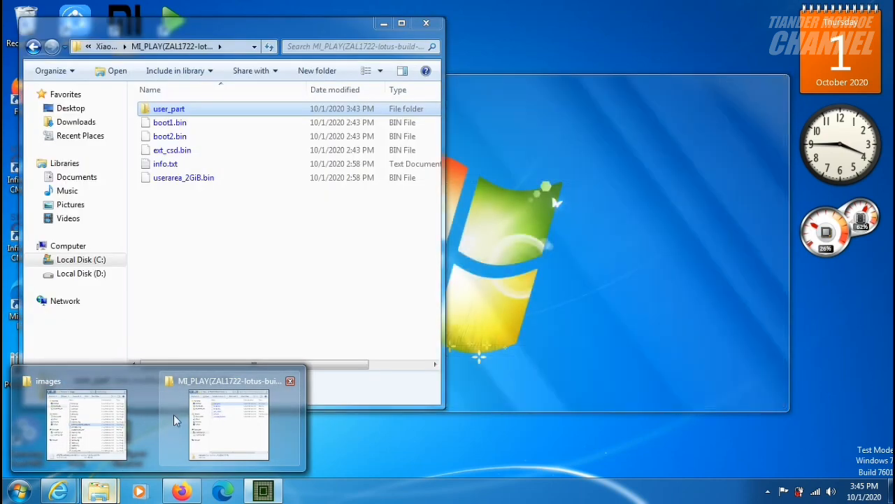
left_click(67, 425)
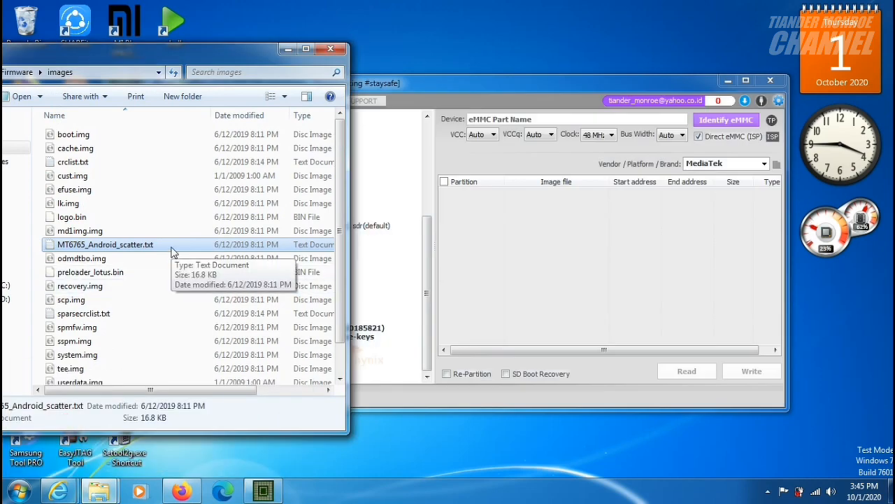
left_click(494, 85)
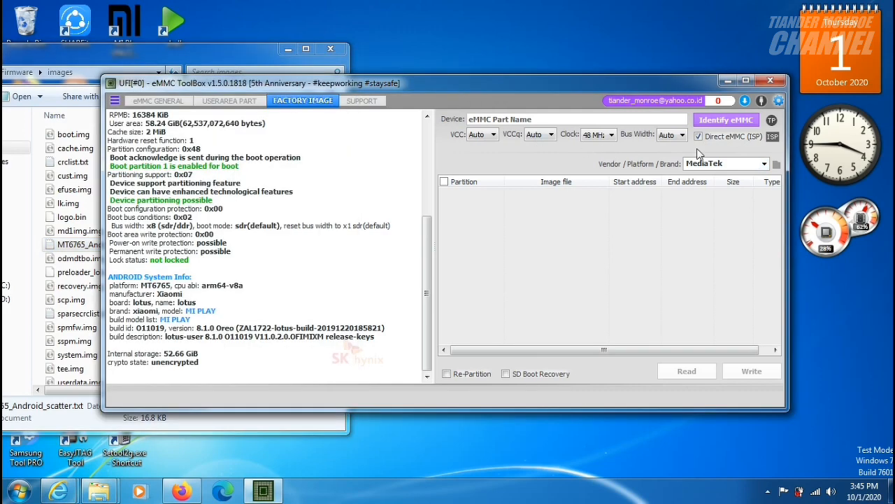
left_click(765, 165)
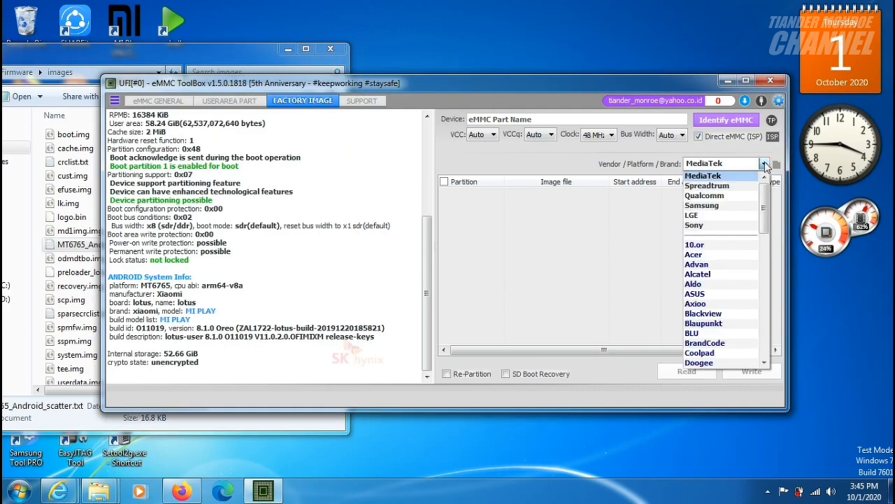
left_click(730, 176)
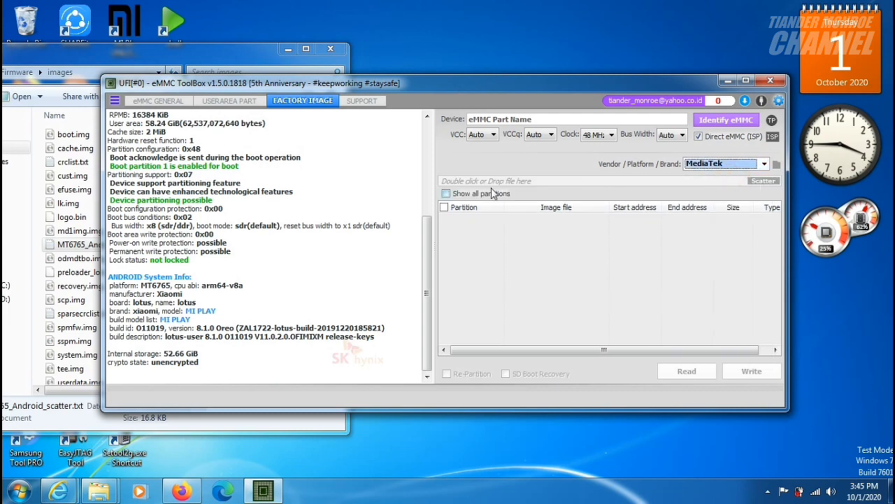
Load MT6765_Android_scatter.txt from the images folder as the scatter file and write all its partitions to the eMMC.
left_click(141, 52)
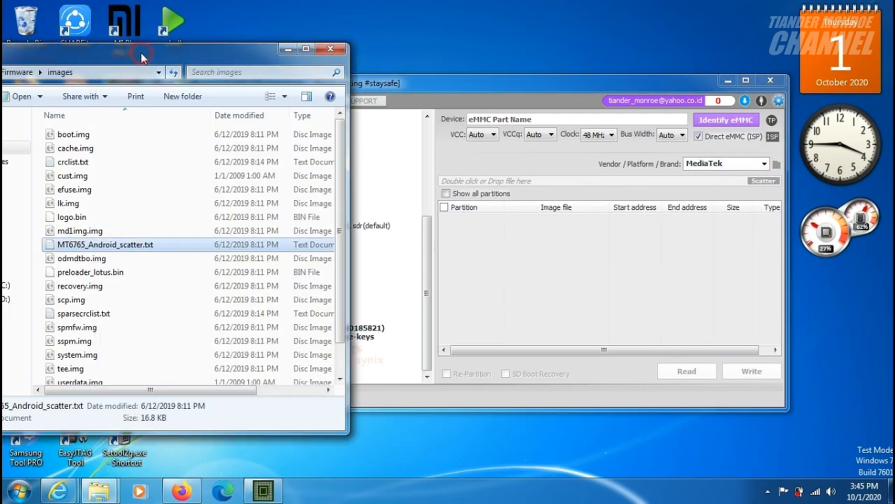
left_click_drag(133, 250, 521, 186)
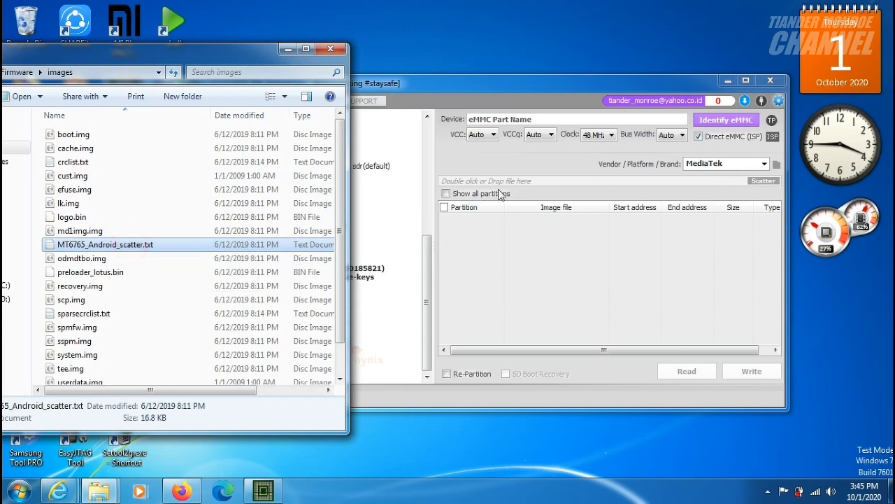
left_click(462, 83)
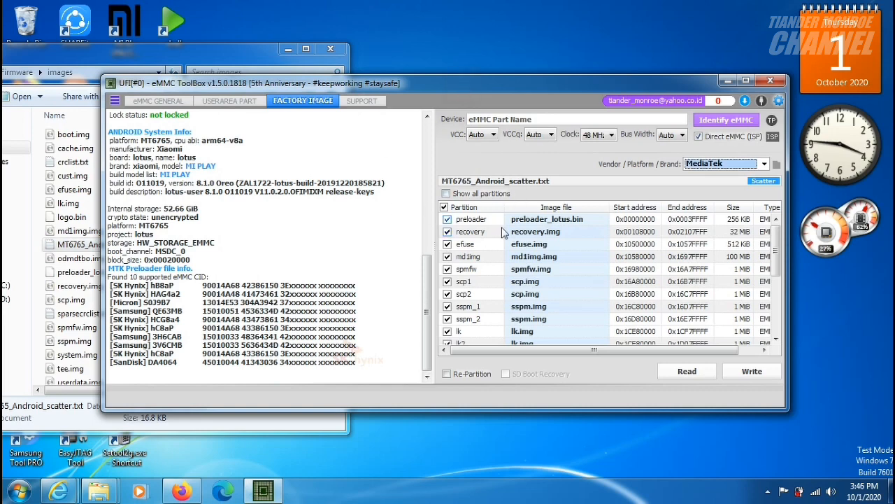
left_click(761, 376)
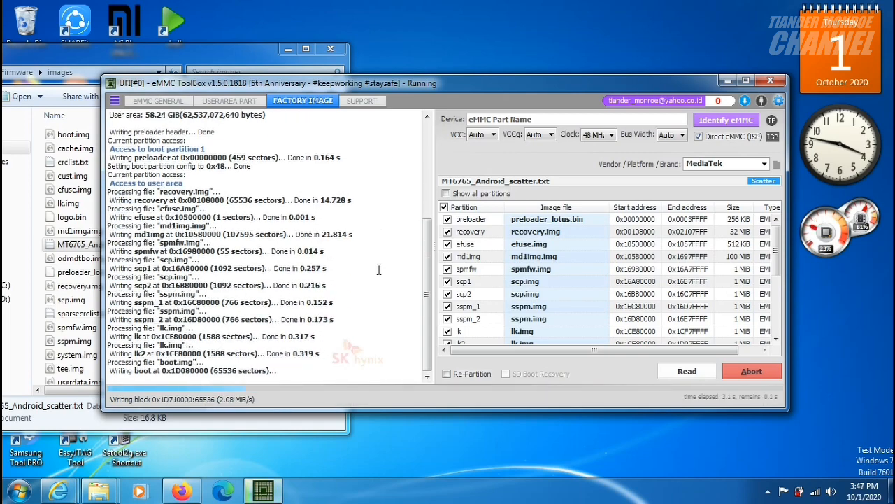
left_click(288, 49)
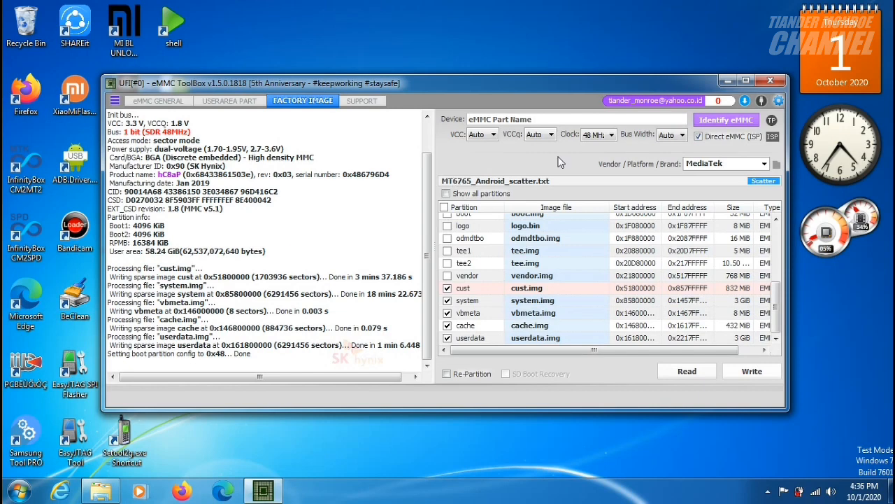
Identify the eMMC again to read its Android system info and look through the Factory Image partition list.
left_click(717, 123)
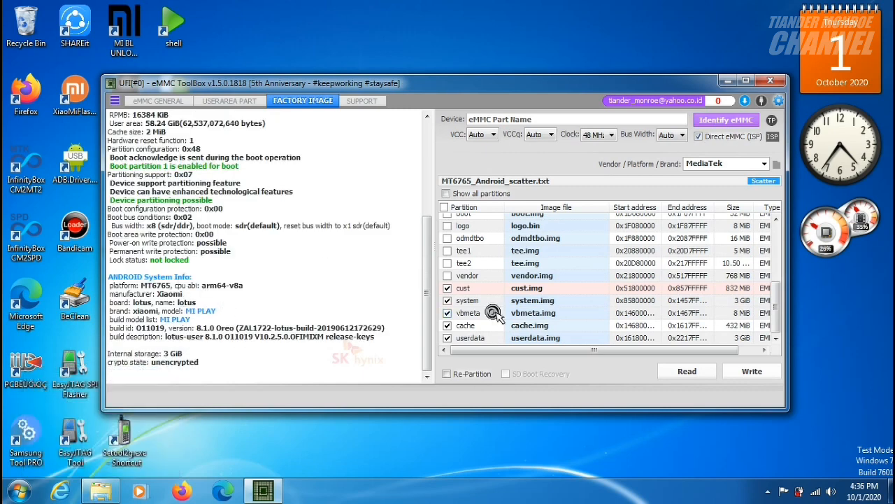
scroll(493, 316, "up", 5)
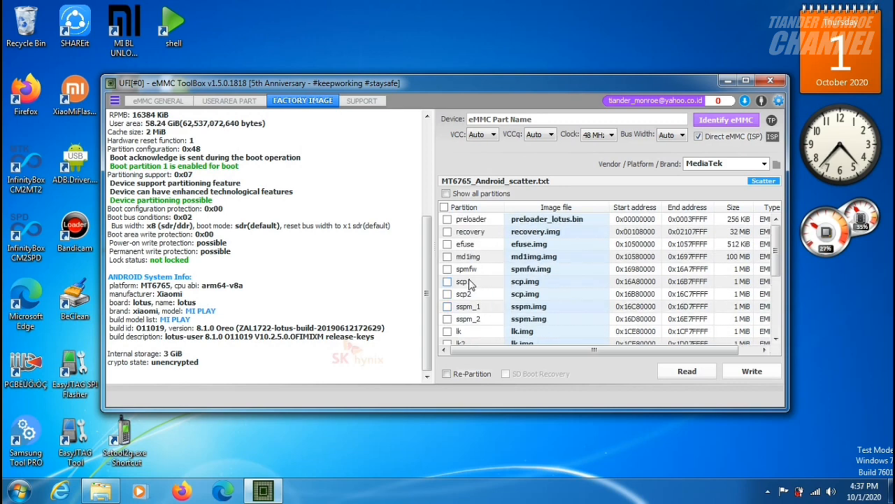
left_click(469, 281)
scroll(469, 281, "down", 5)
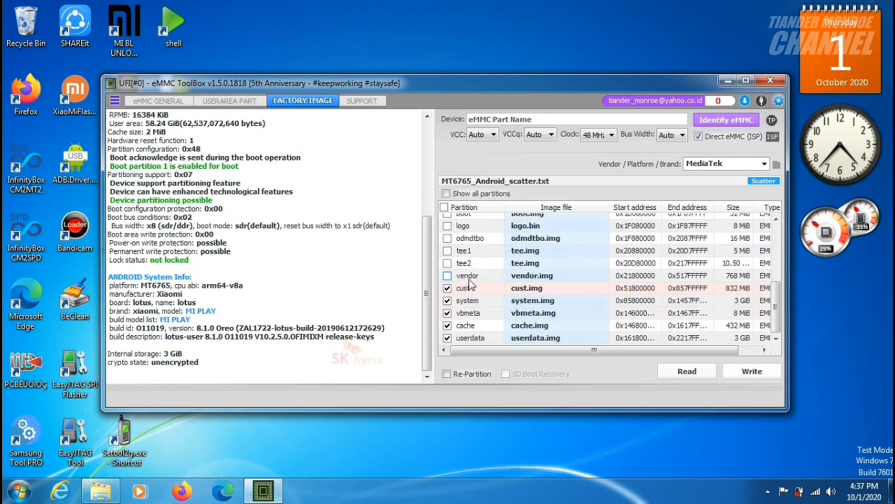
scroll(469, 281, "up", 5)
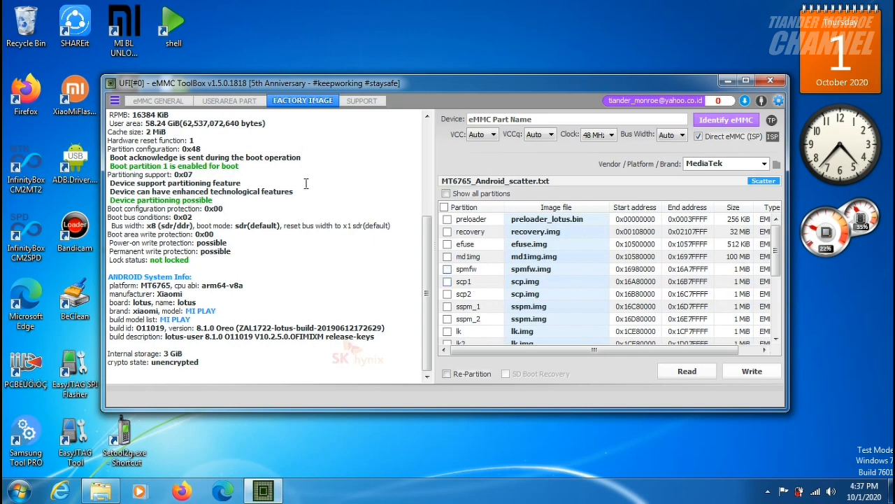
Switch to the userarea partitions, open the MI_PLAY backup folder and check the contents of its user_part subfolder.
left_click(214, 102)
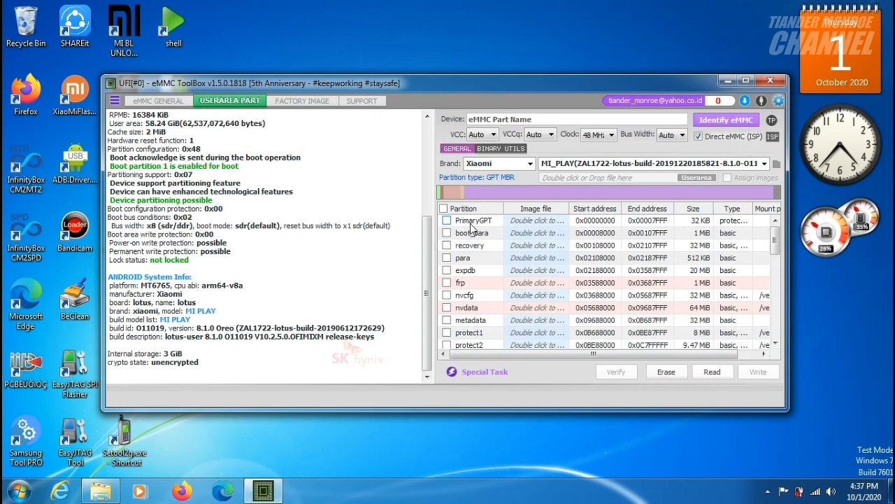
left_click(100, 492)
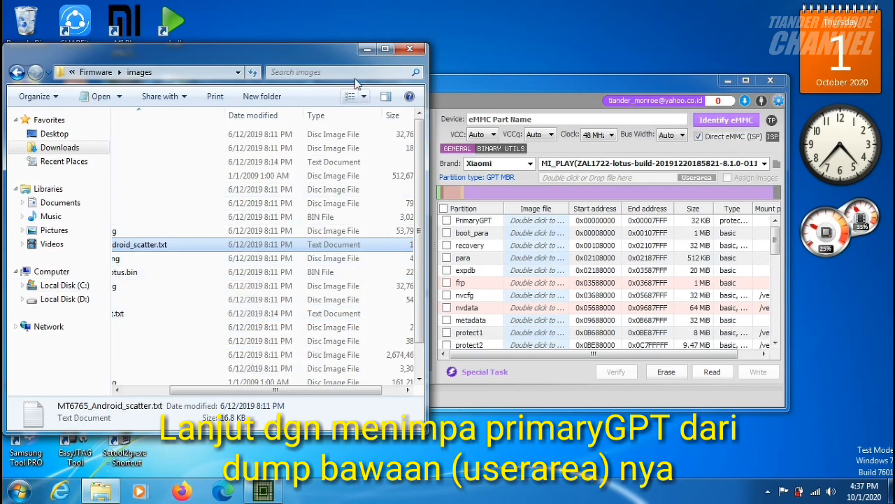
left_click(367, 49)
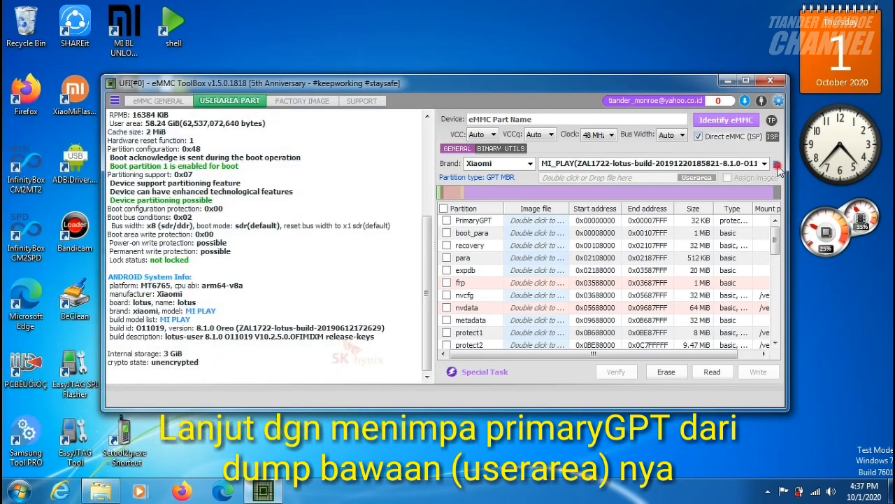
left_click(777, 166)
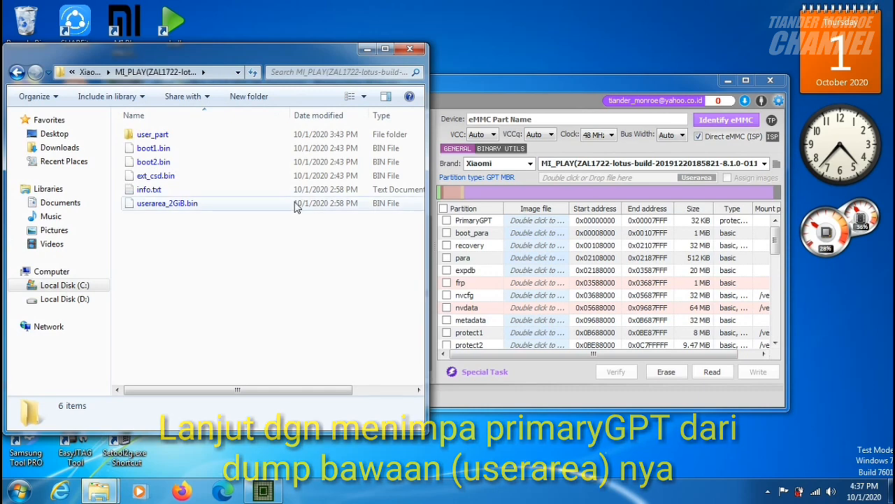
double_click(204, 135)
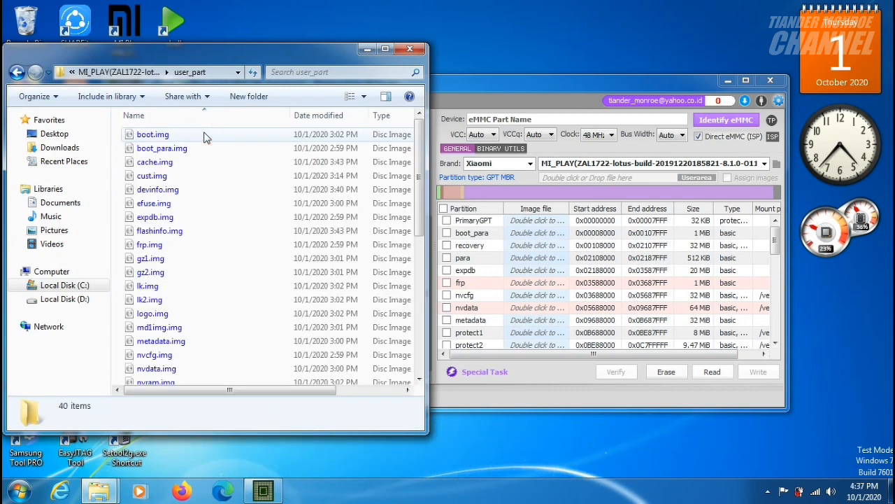
left_click(17, 73)
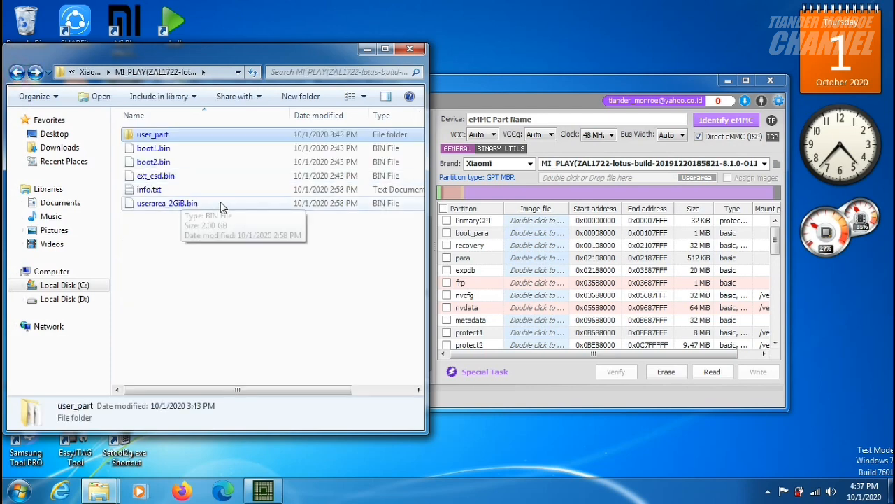
Load userarea_2GiB.bin from the backup folder as the userarea file and minimize the folder window.
left_click(433, 92)
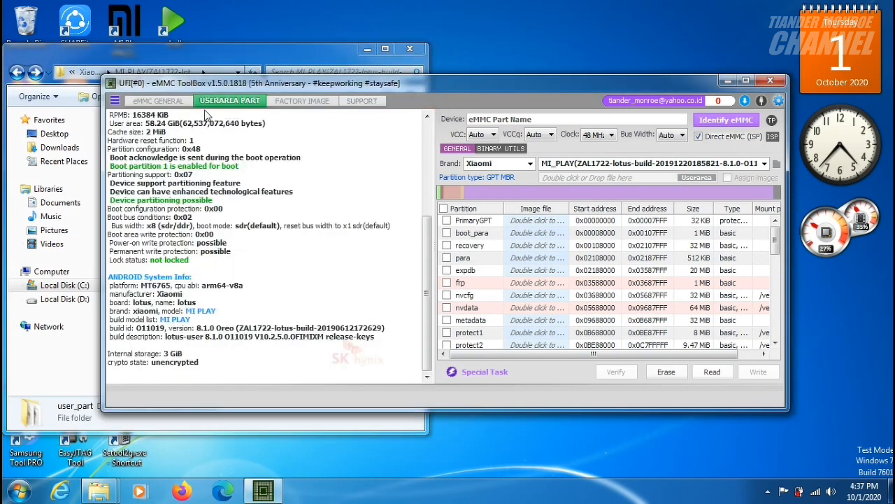
left_click(54, 54)
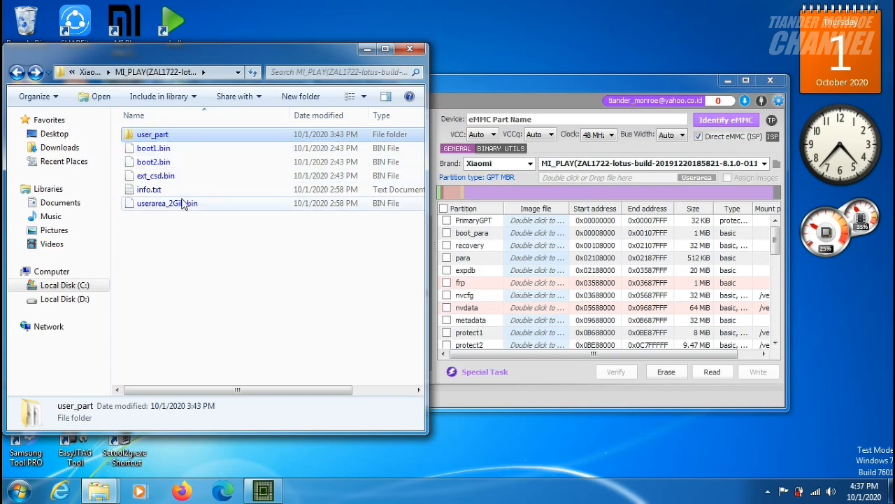
left_click_drag(184, 203, 578, 163)
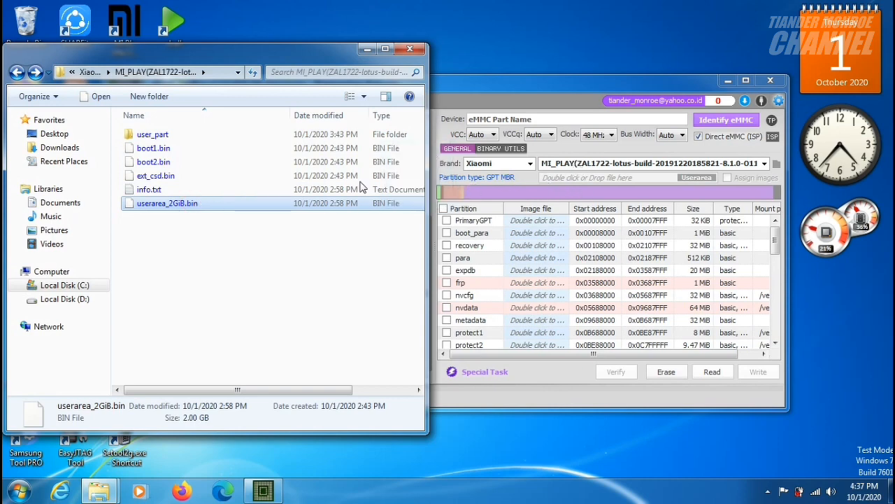
left_click_drag(238, 207, 560, 182)
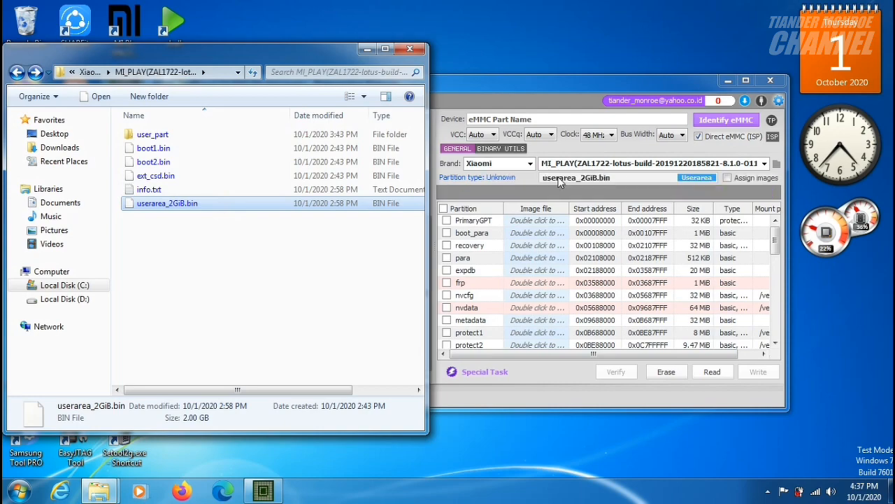
left_click(366, 49)
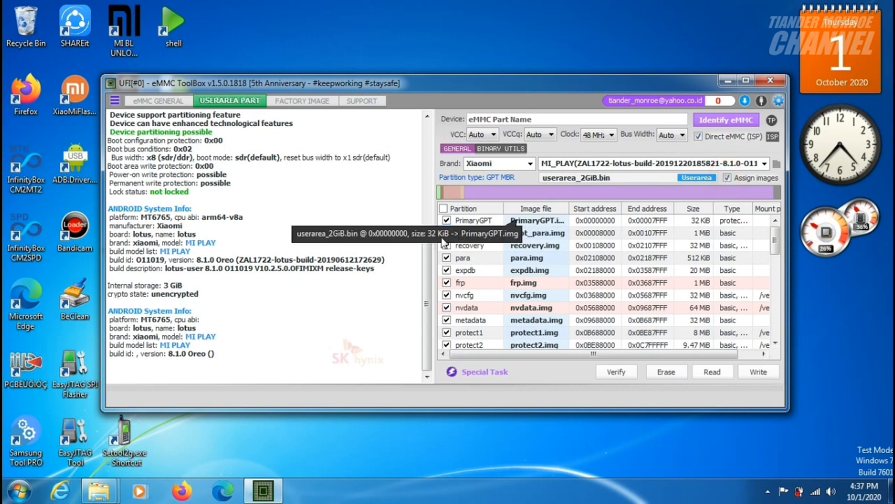
Select only the PrimaryGPT partition and write it to the eMMC from the userarea dump.
left_click(447, 220)
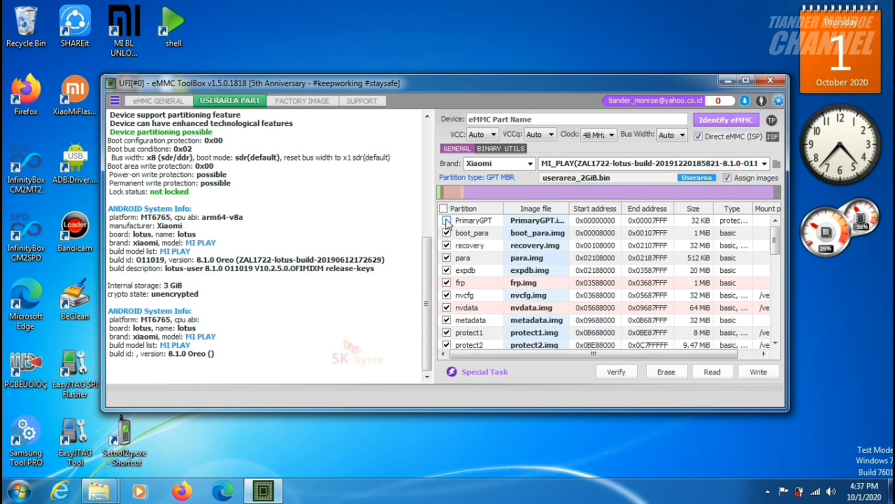
left_click(446, 220)
left_click(443, 208)
left_click(446, 221)
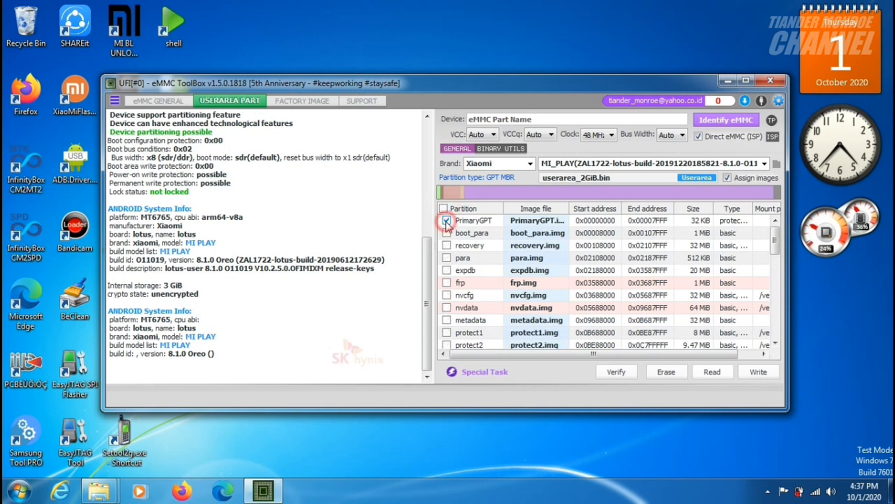
left_click(770, 377)
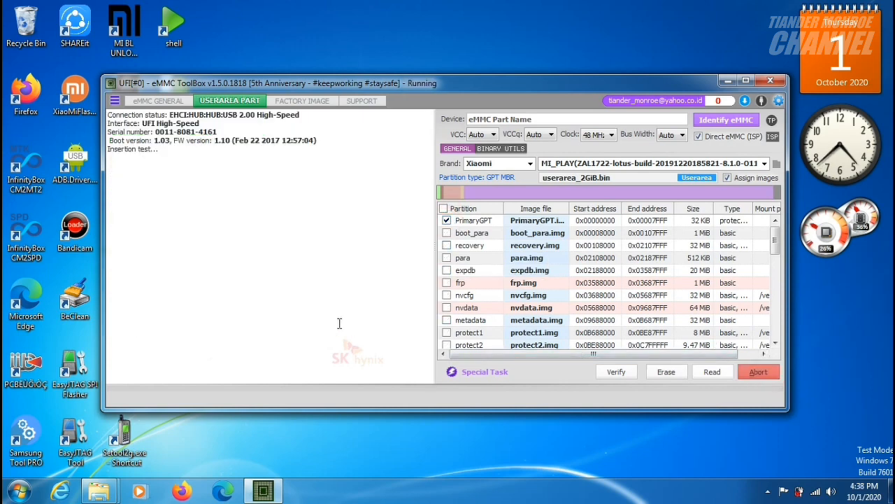